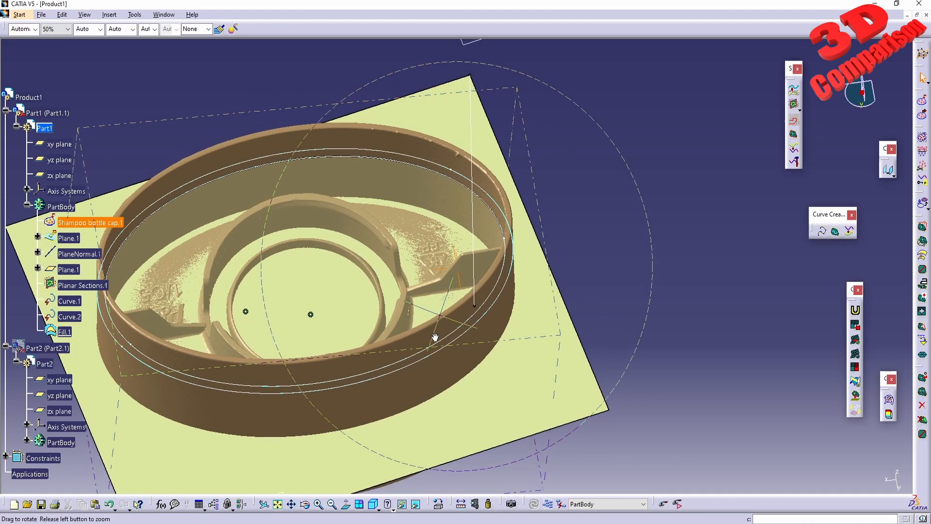
Hide Plane.1 and inspect the embossed recycling symbol on the inner face of the cap
{"action": "middle_click_drag", "start_coordinate": [427, 281], "coordinate": [463, 311]}
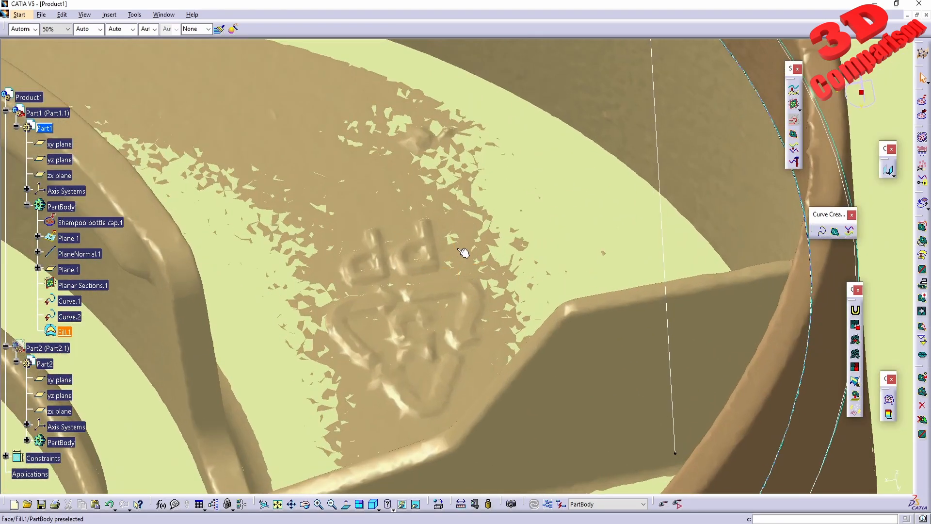
{"action": "right_click", "coordinate": [67, 236]}
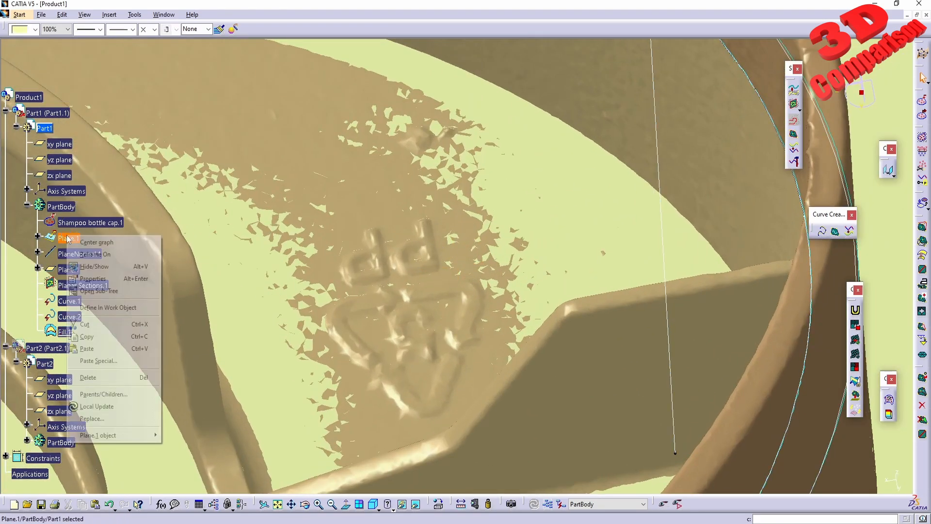
{"action": "left_click", "coordinate": [85, 266]}
{"action": "middle_click_drag", "start_coordinate": [442, 269], "coordinate": [453, 307]}
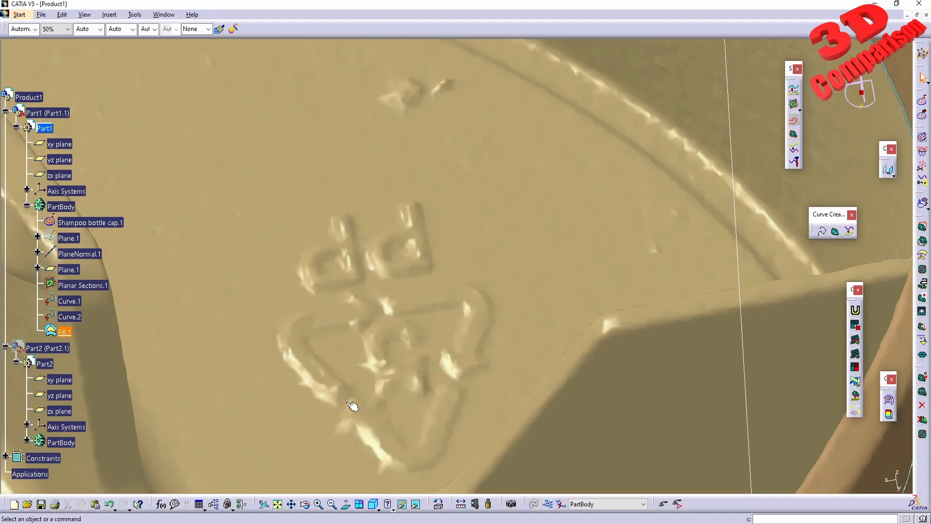
{"action": "middle_click_drag", "start_coordinate": [469, 300], "coordinate": [411, 261]}
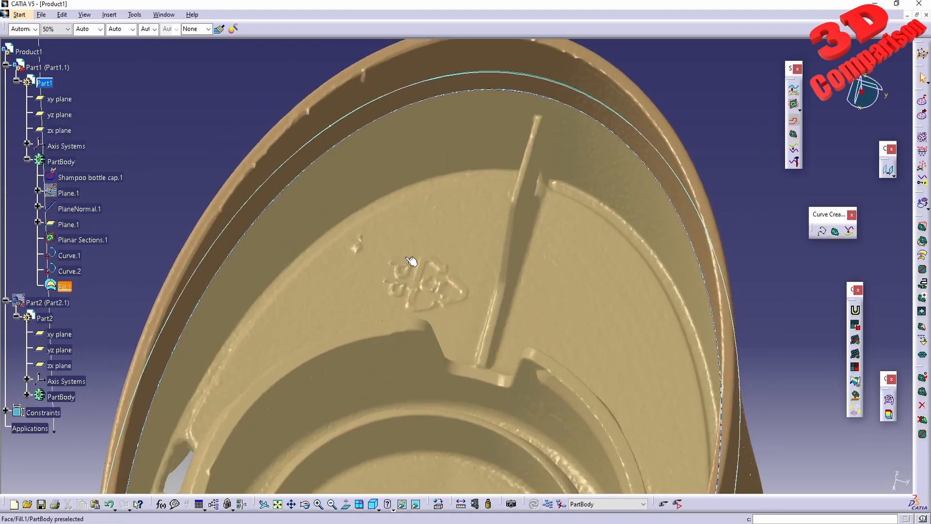
Deactivate the Fill.1 surface and show Plane.1 again
{"action": "right_click", "coordinate": [67, 286]}
{"action": "mouse_move", "coordinate": [113, 487]}
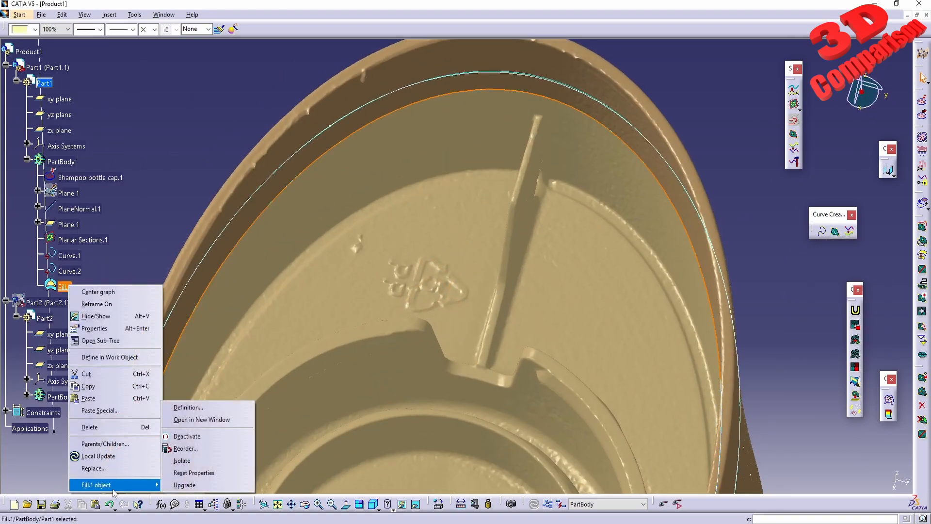
{"action": "left_click", "coordinate": [208, 435]}
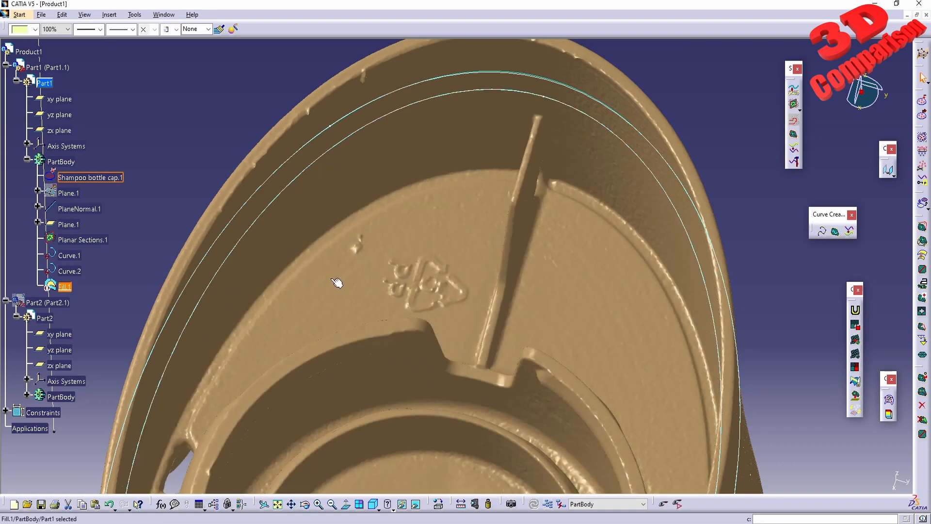
{"action": "right_click", "coordinate": [61, 192]}
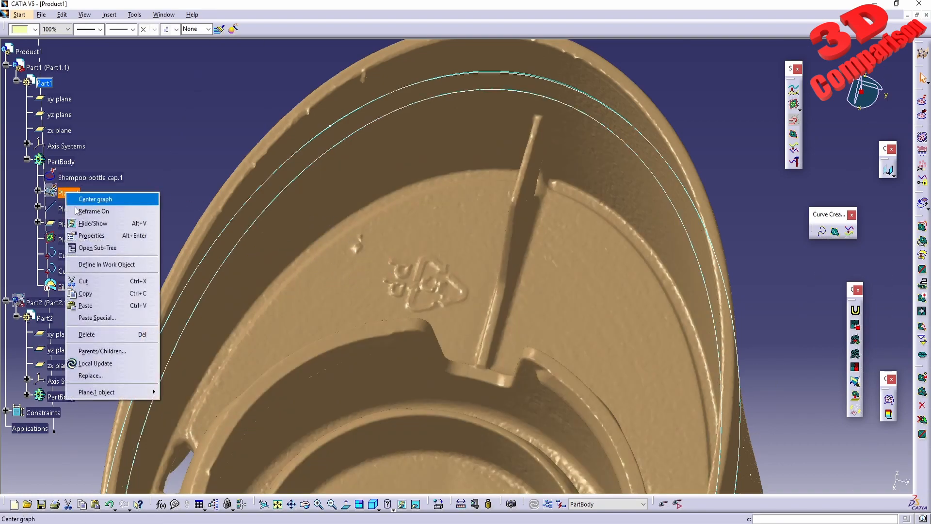
{"action": "left_click", "coordinate": [88, 220]}
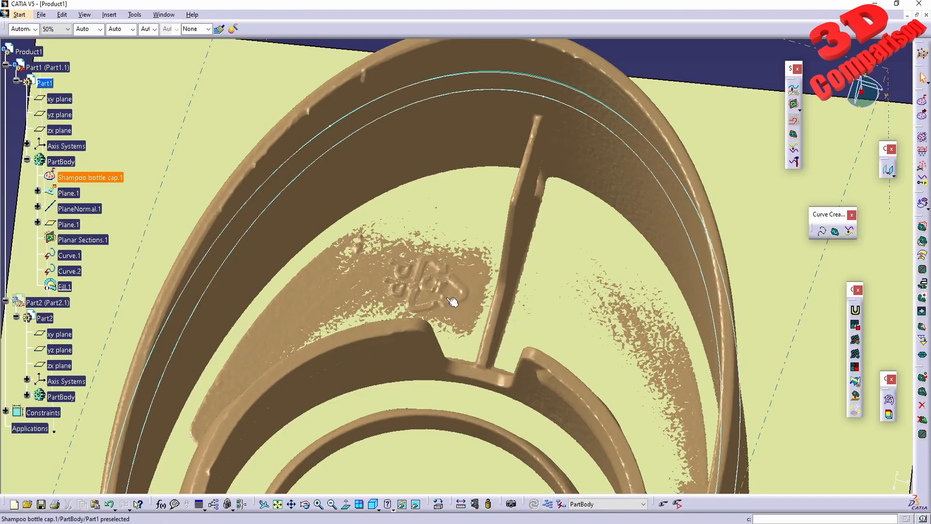
Switch to the Quick Surface Reconstruction workbench
{"action": "scroll", "coordinate": [445, 304], "scroll_direction": "up", "scroll_amount": 5}
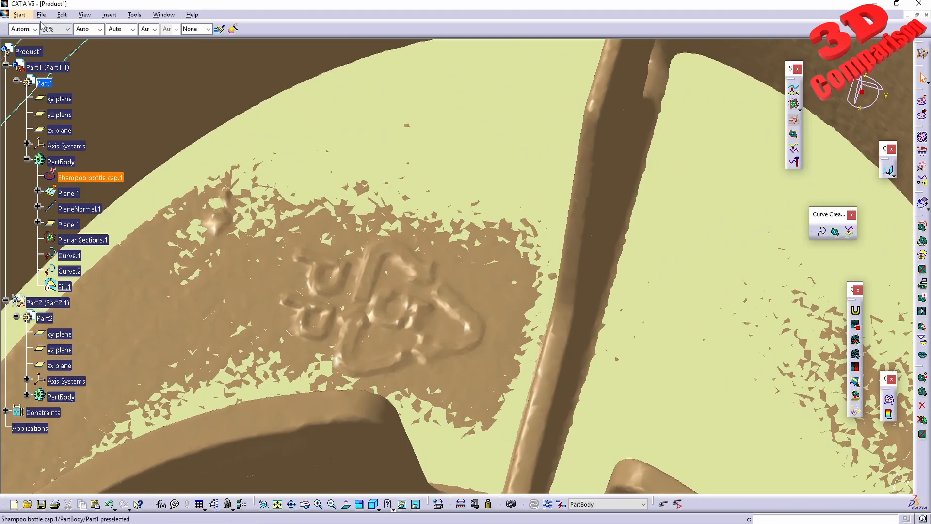
{"action": "left_click", "coordinate": [19, 14]}
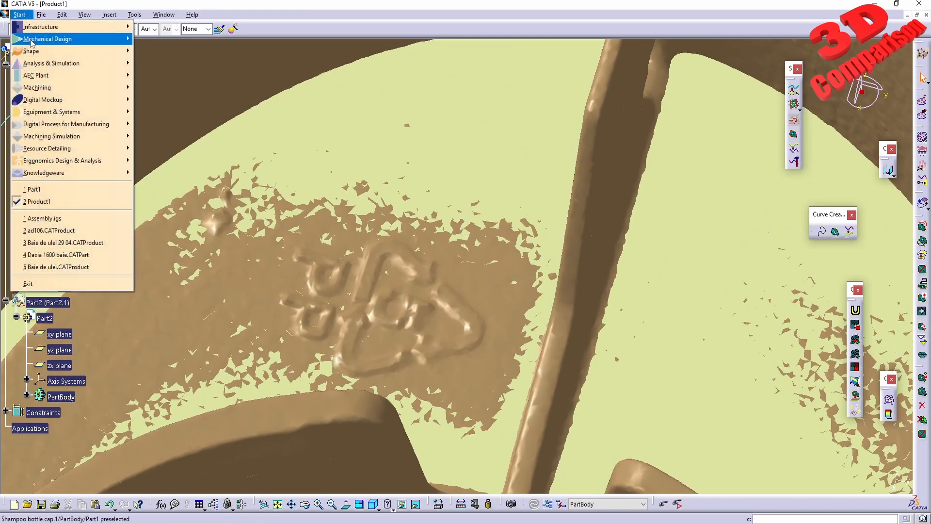
{"action": "mouse_move", "coordinate": [32, 52]}
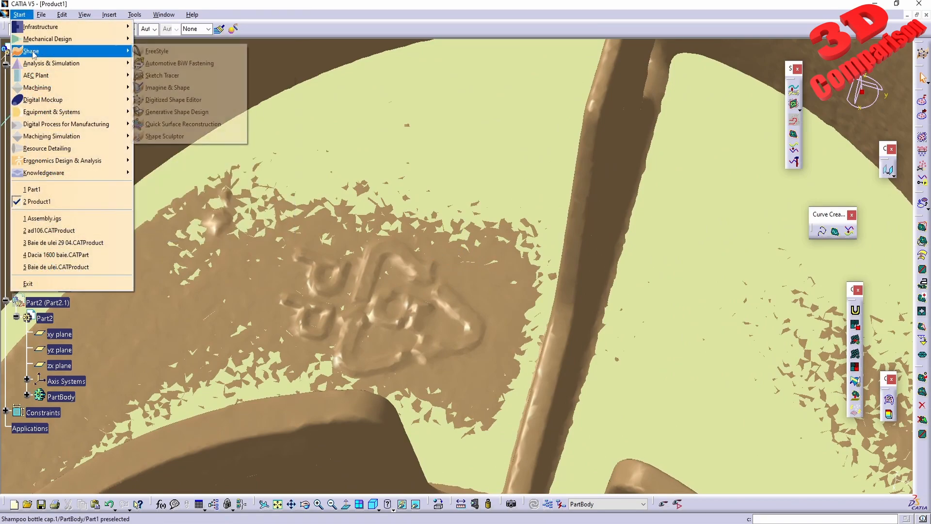
{"action": "left_click", "coordinate": [197, 125]}
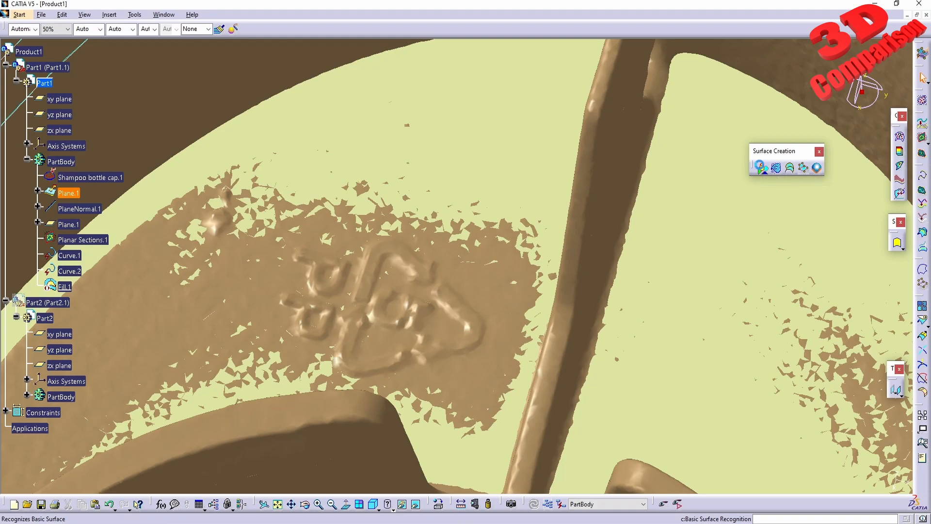
Start a Basic Surface Recognition with the Plane method on the Shampoo bottle cap.1 mesh
{"action": "left_click", "coordinate": [762, 168]}
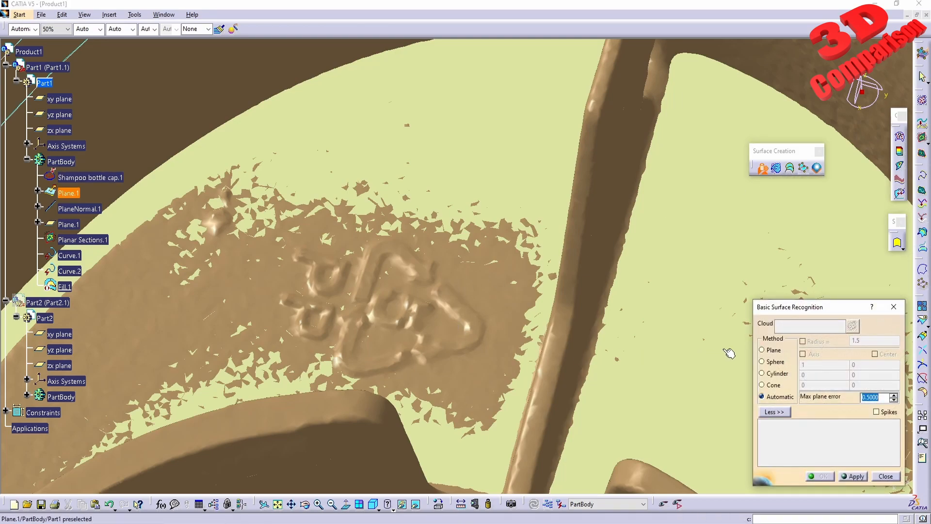
{"action": "left_click", "coordinate": [762, 350]}
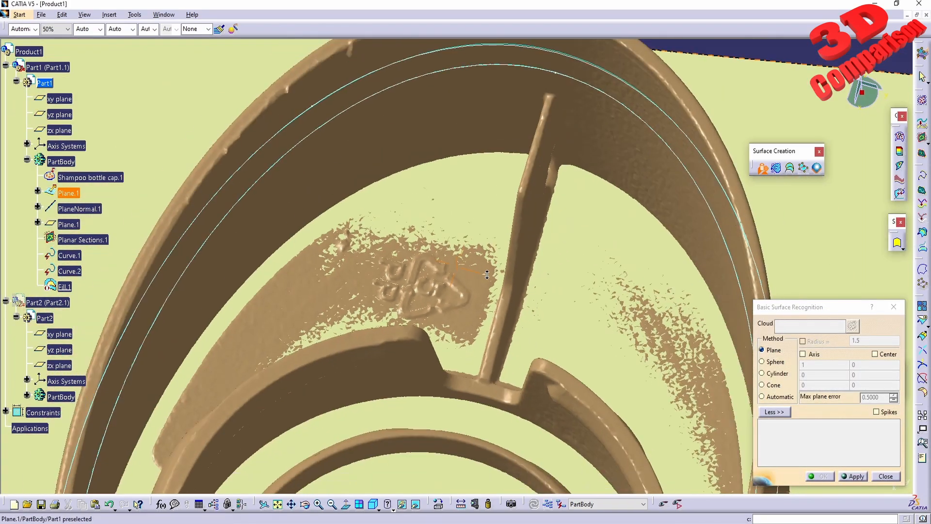
{"action": "left_click", "coordinate": [646, 167]}
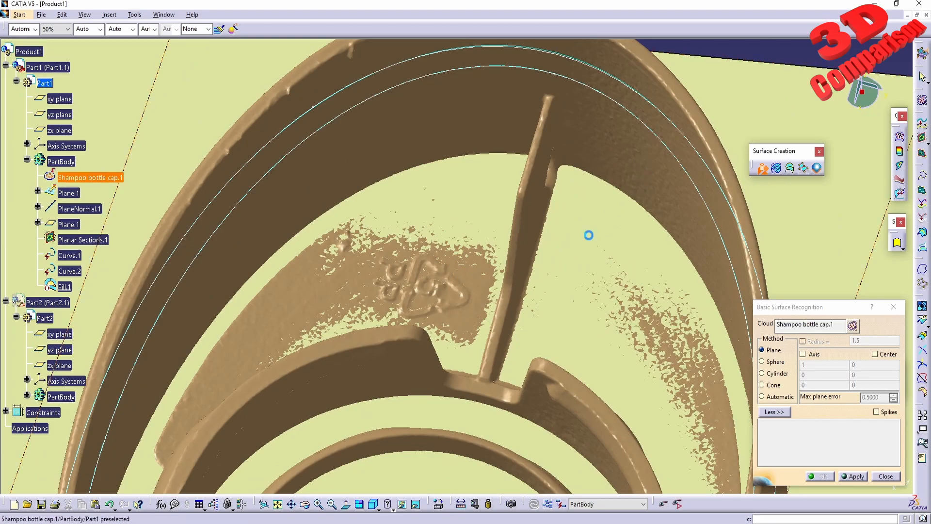
{"action": "middle_click_drag", "start_coordinate": [464, 335], "coordinate": [463, 232], "text": "ctrl"}
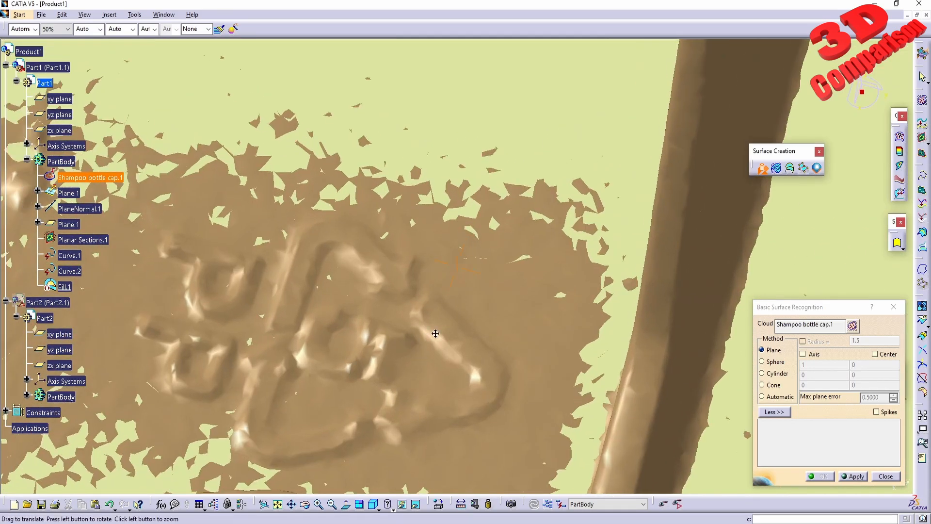
{"action": "middle_click_drag", "start_coordinate": [423, 336], "coordinate": [495, 302]}
Activate seven individual mesh triangles on the raised arrows of the embossed recycling symbol
{"action": "left_click", "coordinate": [853, 325]}
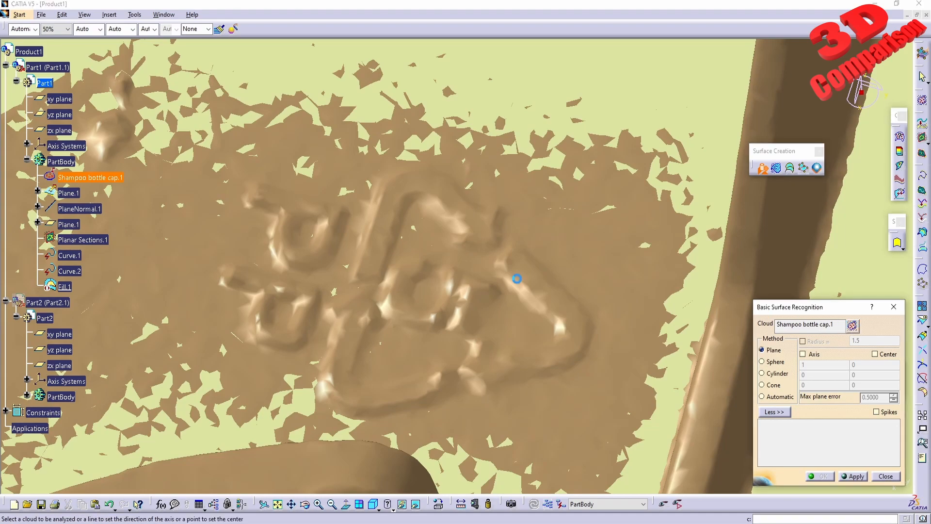
{"action": "middle_click_drag", "start_coordinate": [438, 255], "coordinate": [689, 307]}
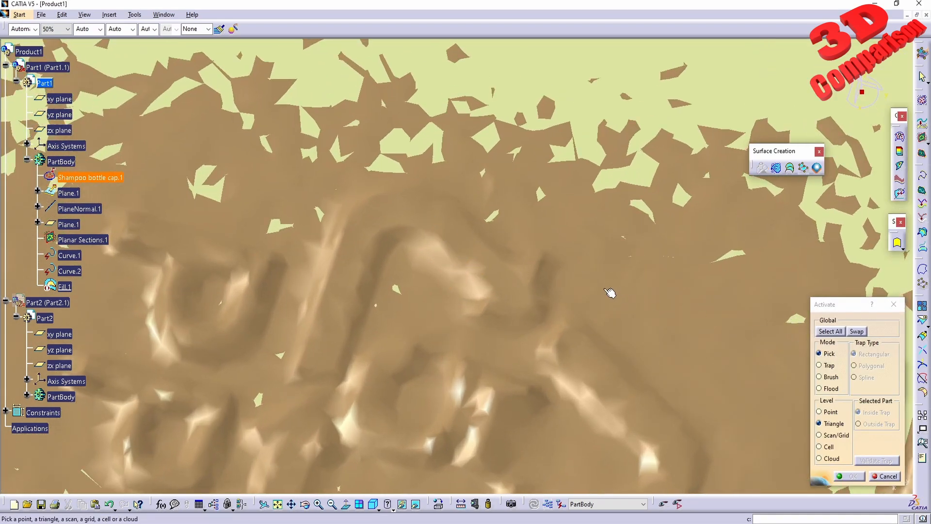
{"action": "left_click", "coordinate": [406, 212]}
{"action": "left_click", "coordinate": [601, 374]}
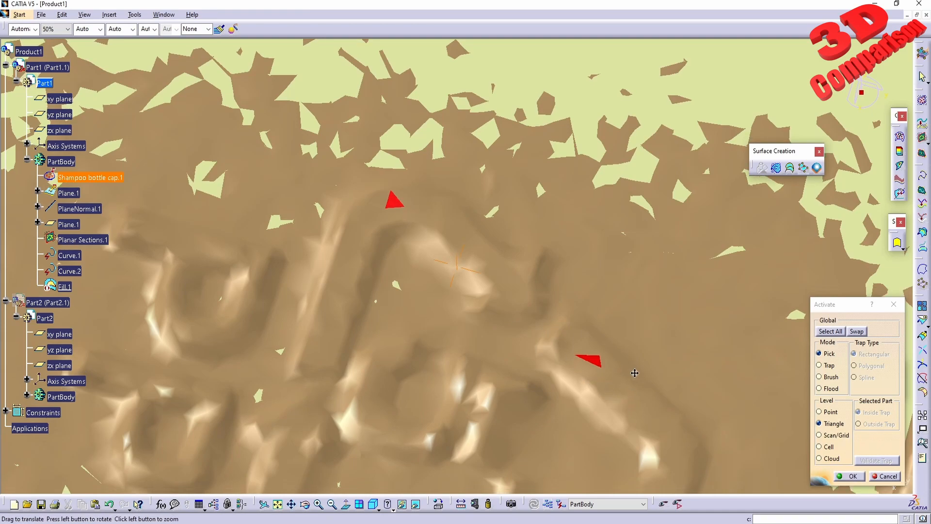
{"action": "middle_click_drag", "start_coordinate": [602, 376], "coordinate": [624, 338]}
{"action": "left_click", "coordinate": [620, 375]}
{"action": "left_click", "coordinate": [365, 446]}
{"action": "left_click", "coordinate": [268, 442]}
{"action": "left_click", "coordinate": [272, 359]}
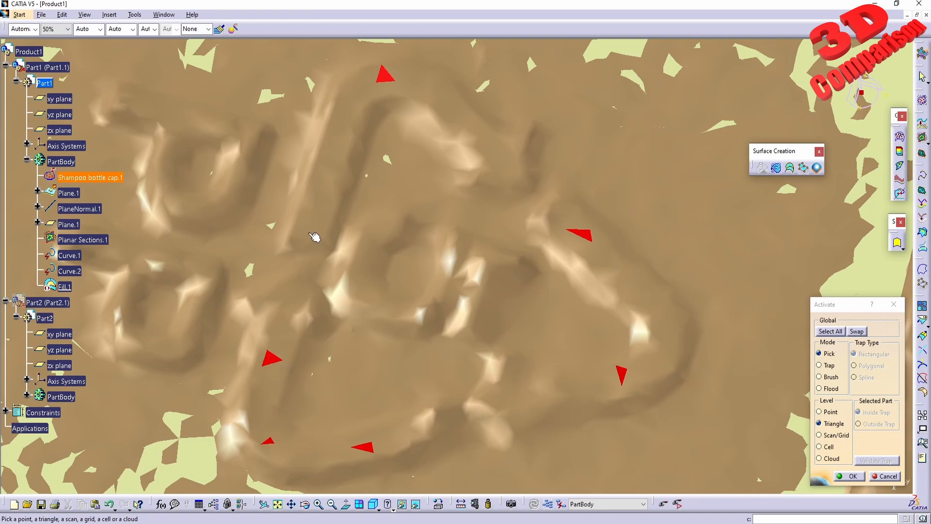
{"action": "left_click", "coordinate": [322, 224]}
{"action": "middle_click_drag", "start_coordinate": [464, 201], "coordinate": [490, 269]}
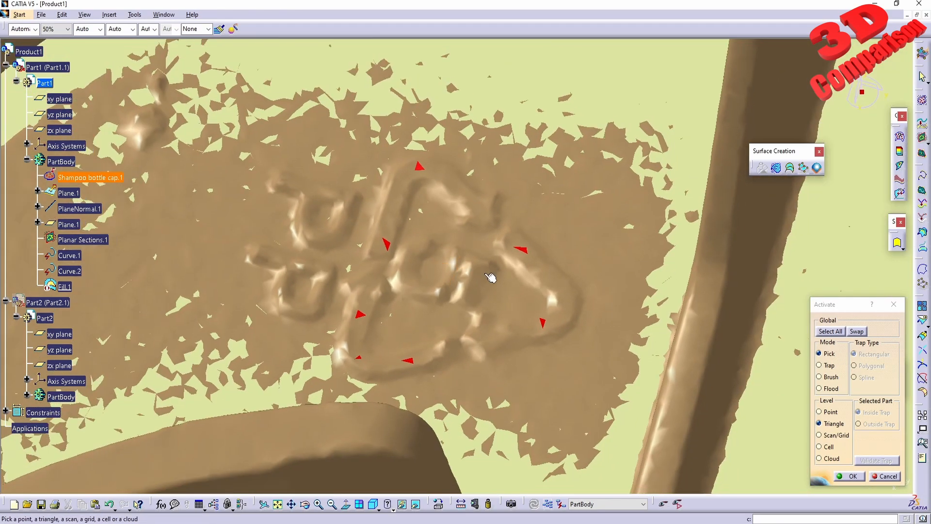
{"action": "left_click", "coordinate": [850, 477]}
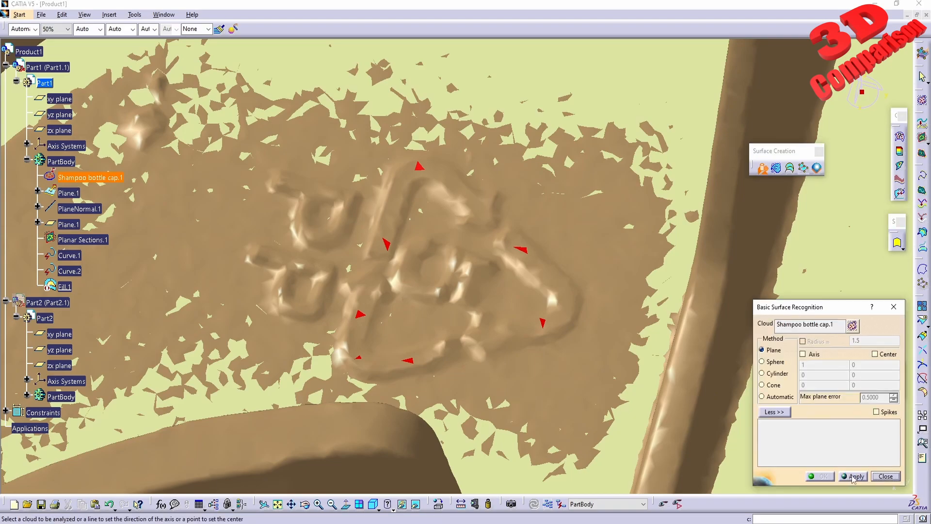
Compute the plane from the activated triangles on the symbol and create it
{"action": "left_click", "coordinate": [854, 476]}
{"action": "middle_click_drag", "start_coordinate": [468, 286], "coordinate": [530, 381]}
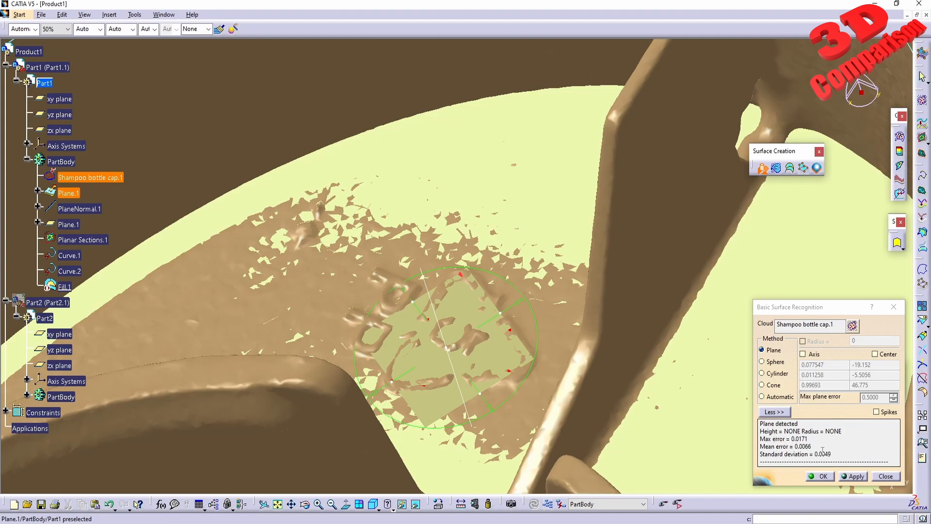
{"action": "middle_click_drag", "start_coordinate": [444, 282], "coordinate": [392, 179], "text": "ctrl"}
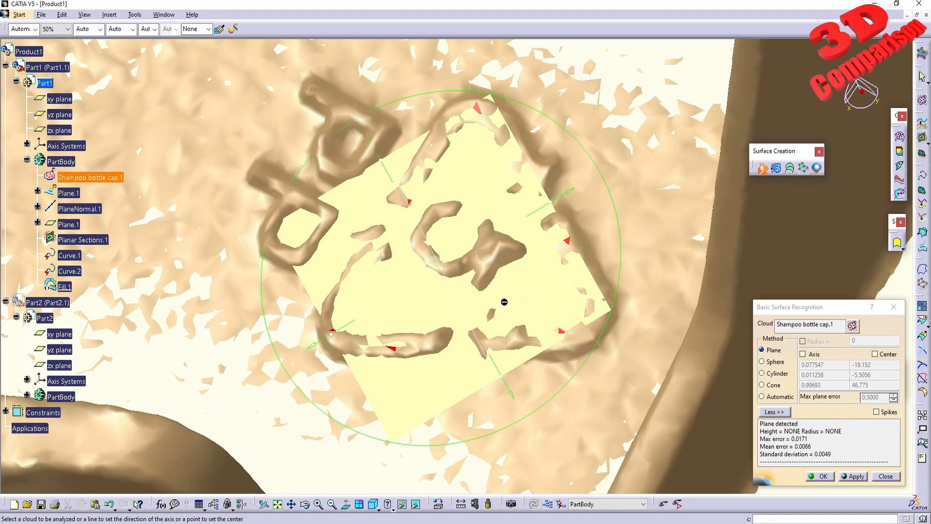
{"action": "left_click", "coordinate": [816, 476]}
Measure the minimum distance and angle between Plane.1 and the new plane on the symbol, keeping the measure
{"action": "middle_click_drag", "start_coordinate": [470, 234], "coordinate": [450, 301]}
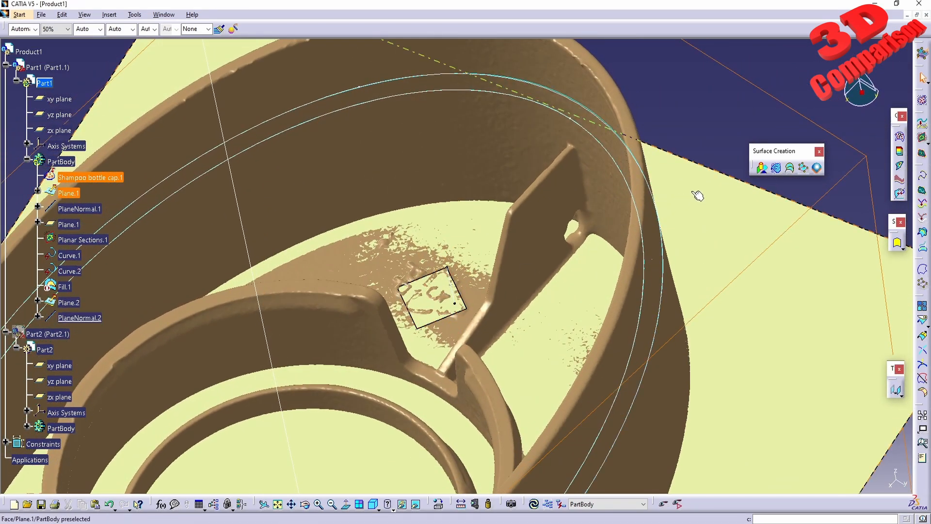
{"action": "left_click", "coordinate": [462, 505]}
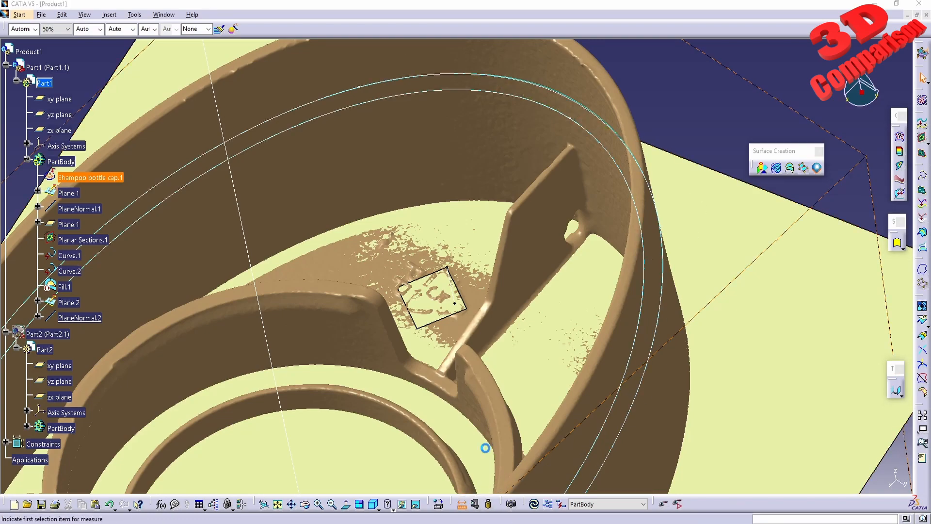
{"action": "left_click", "coordinate": [683, 194]}
{"action": "middle_click_drag", "start_coordinate": [532, 345], "coordinate": [514, 291]}
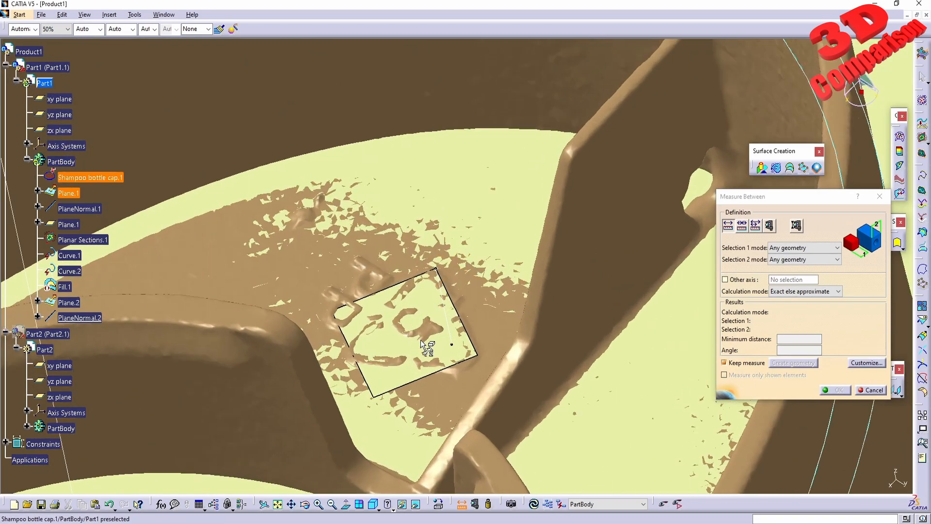
{"action": "left_click", "coordinate": [394, 339]}
{"action": "middle_click_drag", "start_coordinate": [465, 339], "coordinate": [397, 206]}
{"action": "middle_click_drag", "start_coordinate": [359, 347], "coordinate": [417, 314]}
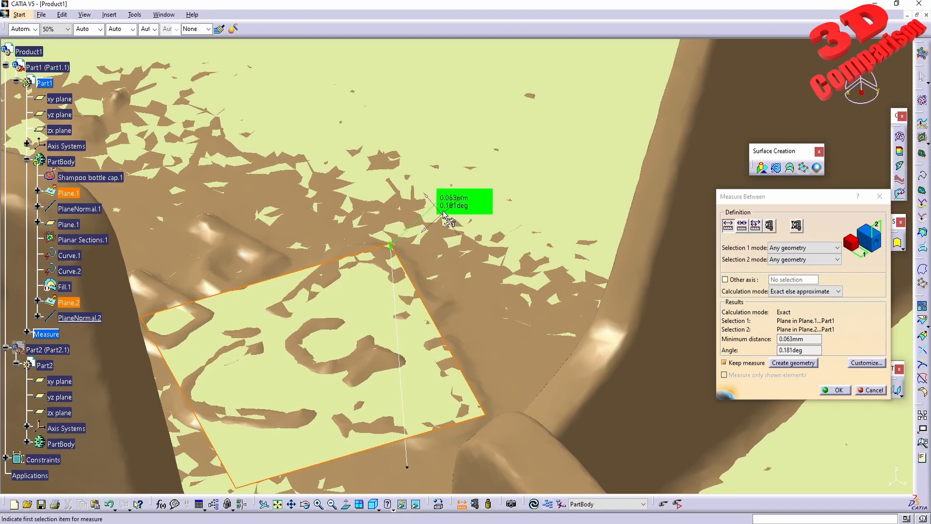
{"action": "middle_click_drag", "start_coordinate": [484, 307], "coordinate": [439, 346]}
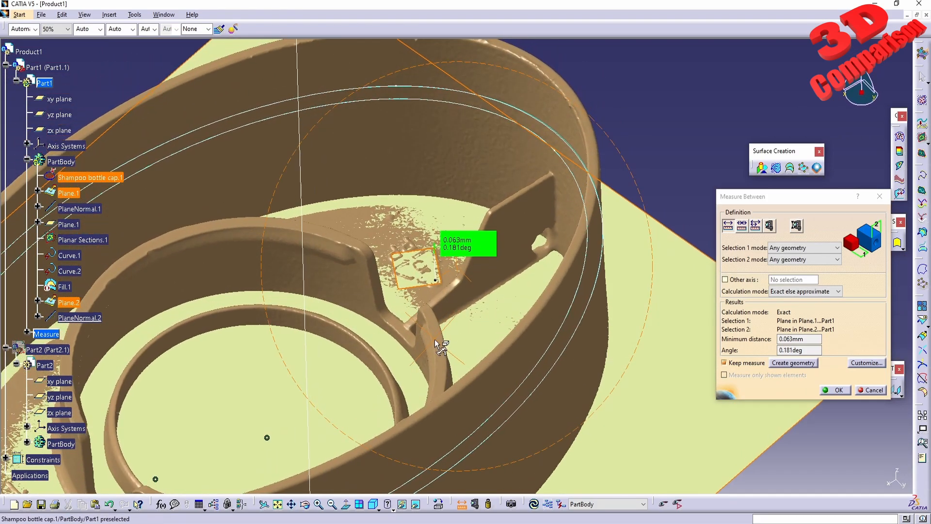
{"action": "left_click", "coordinate": [834, 389]}
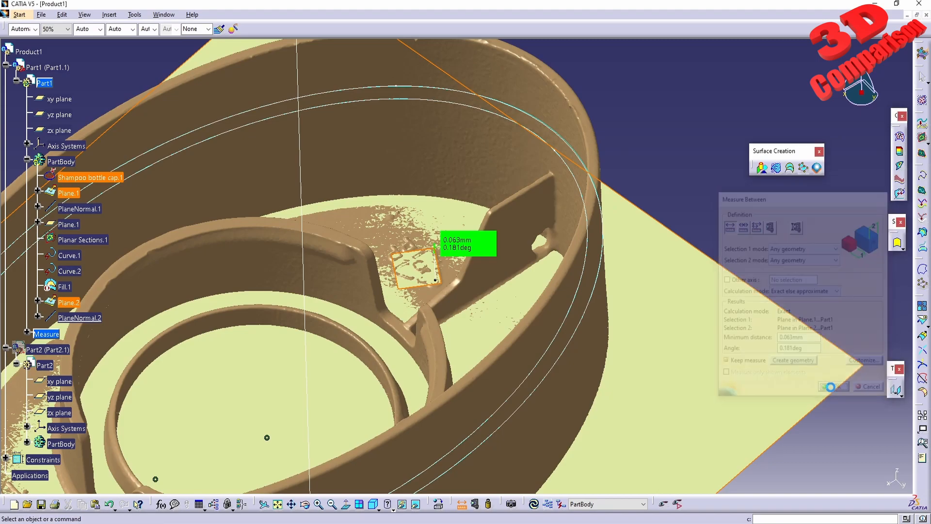
Set up another Basic Surface Recognition on the Shampoo bottle cap.1 mesh using the Plane method
{"action": "middle_click_drag", "start_coordinate": [402, 300], "coordinate": [438, 333]}
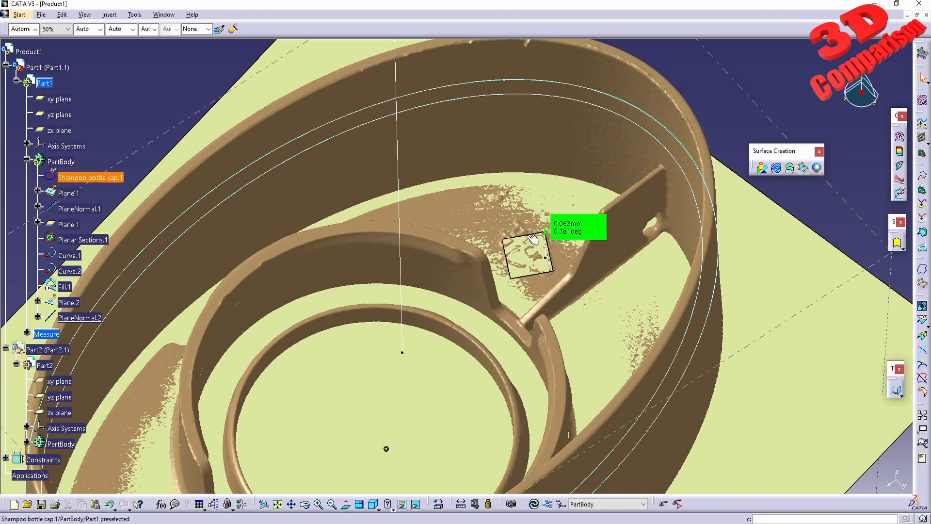
{"action": "left_click", "coordinate": [761, 167]}
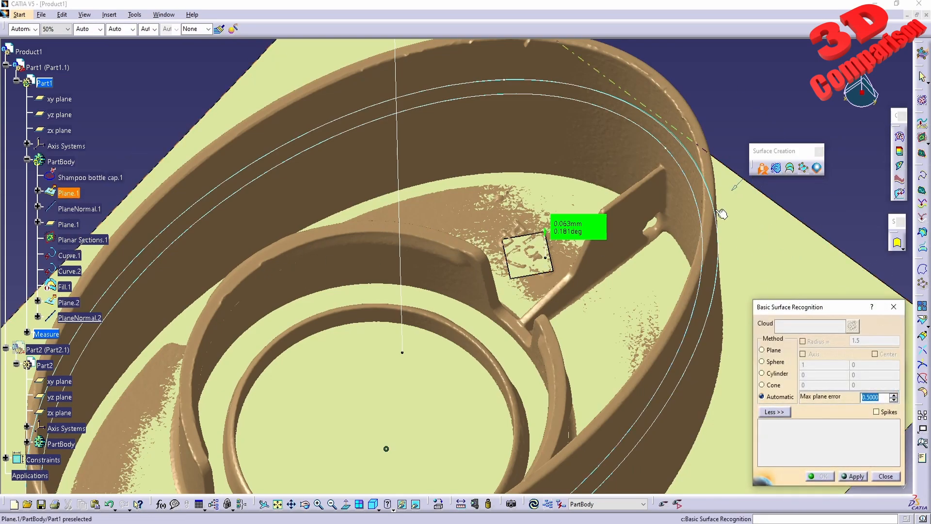
{"action": "left_click", "coordinate": [724, 221]}
{"action": "left_click", "coordinate": [762, 350]}
{"action": "middle_click_drag", "start_coordinate": [530, 332], "coordinate": [544, 226]}
Activate three individual mesh triangles along the upper rim of the cap's inner circular wall
{"action": "left_click", "coordinate": [852, 327]}
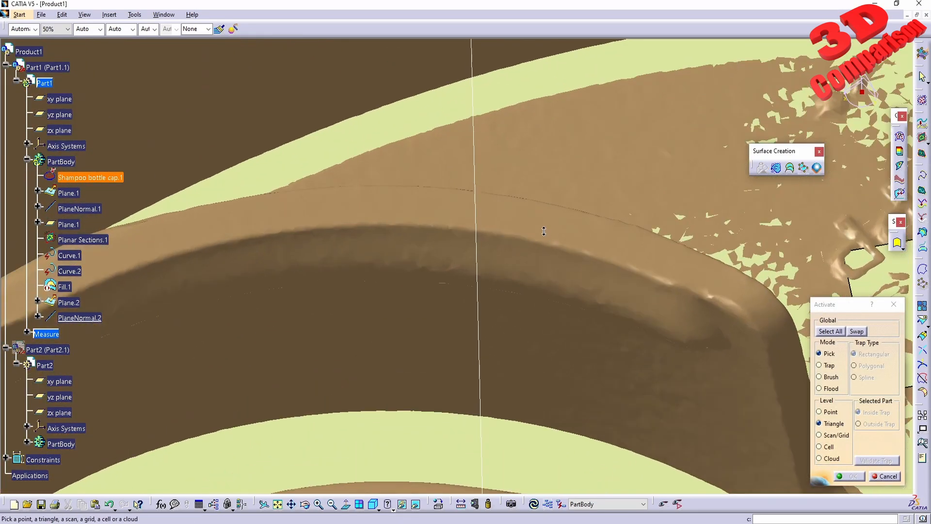
{"action": "left_click", "coordinate": [560, 220]}
{"action": "middle_click_drag", "start_coordinate": [267, 235], "coordinate": [436, 227]}
{"action": "left_click", "coordinate": [320, 224]}
{"action": "middle_click_drag", "start_coordinate": [296, 301], "coordinate": [423, 275]}
{"action": "left_click", "coordinate": [268, 301]}
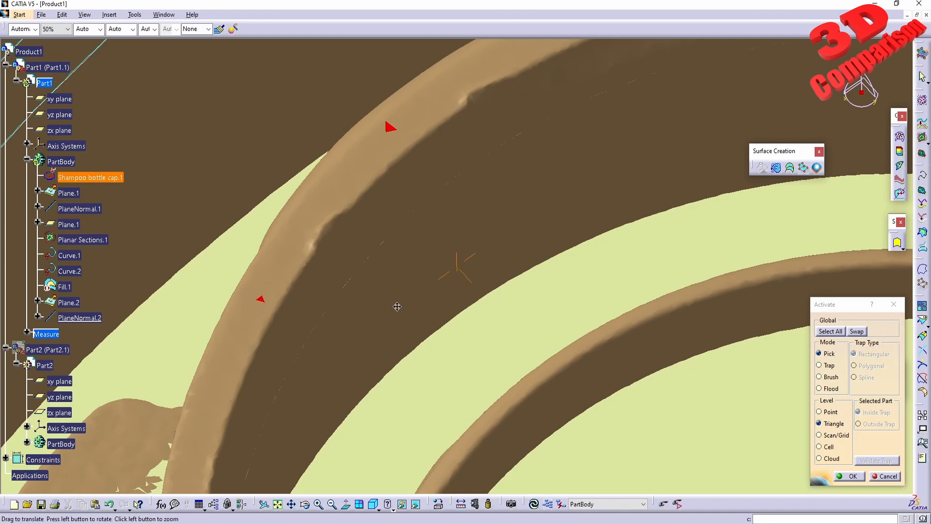
{"action": "middle_click_drag", "start_coordinate": [388, 320], "coordinate": [443, 301]}
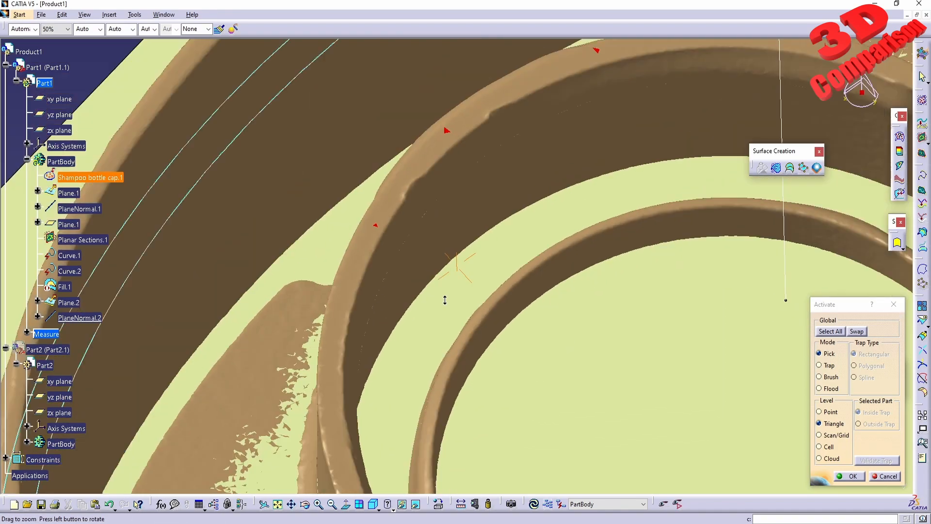
Set the activation level to Point and activate individual mesh points around the rest of the inner circular wall's rim
{"action": "left_click", "coordinate": [825, 414]}
{"action": "middle_click_drag", "start_coordinate": [464, 398], "coordinate": [289, 317]}
{"action": "middle_click_drag", "start_coordinate": [341, 410], "coordinate": [304, 322]}
{"action": "middle_click_drag", "start_coordinate": [358, 304], "coordinate": [447, 380]}
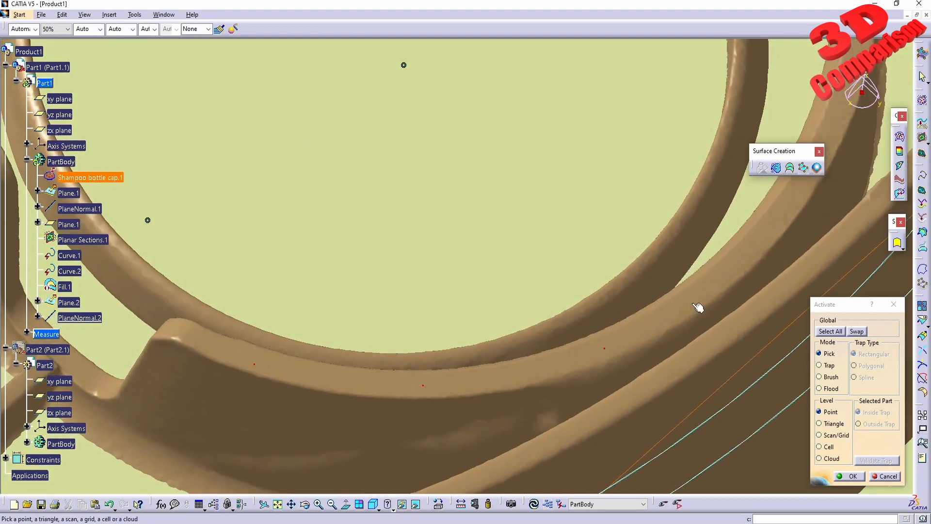
{"action": "middle_click_drag", "start_coordinate": [774, 243], "coordinate": [591, 334]}
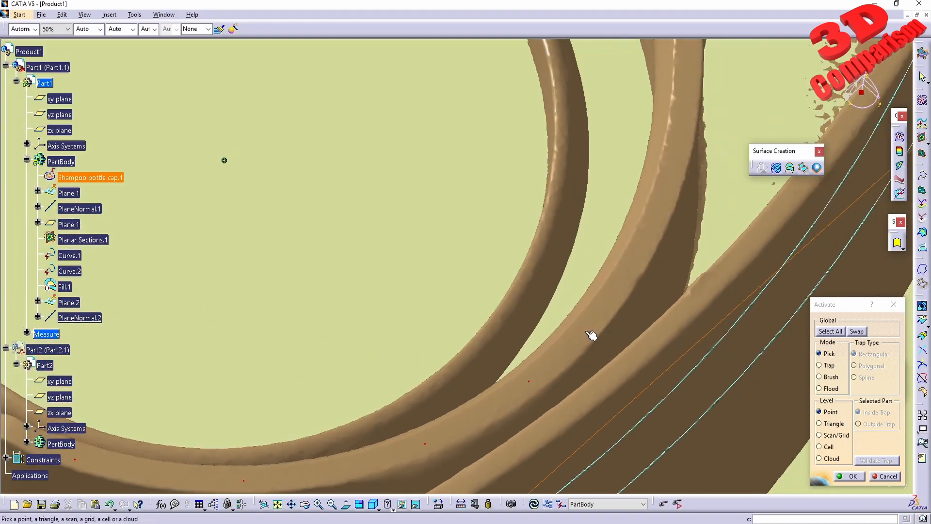
{"action": "middle_click_drag", "start_coordinate": [657, 242], "coordinate": [627, 270]}
{"action": "middle_click_drag", "start_coordinate": [638, 194], "coordinate": [628, 281]}
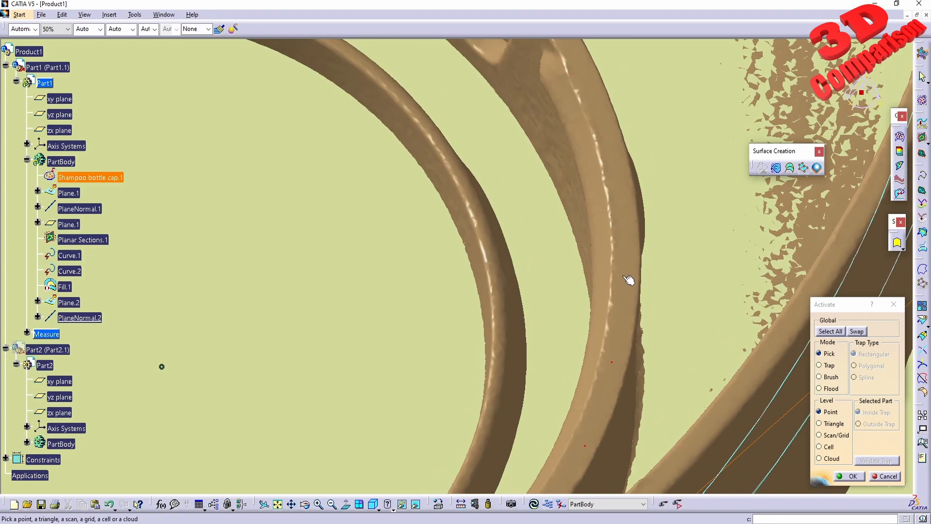
{"action": "middle_click_drag", "start_coordinate": [627, 182], "coordinate": [596, 198]}
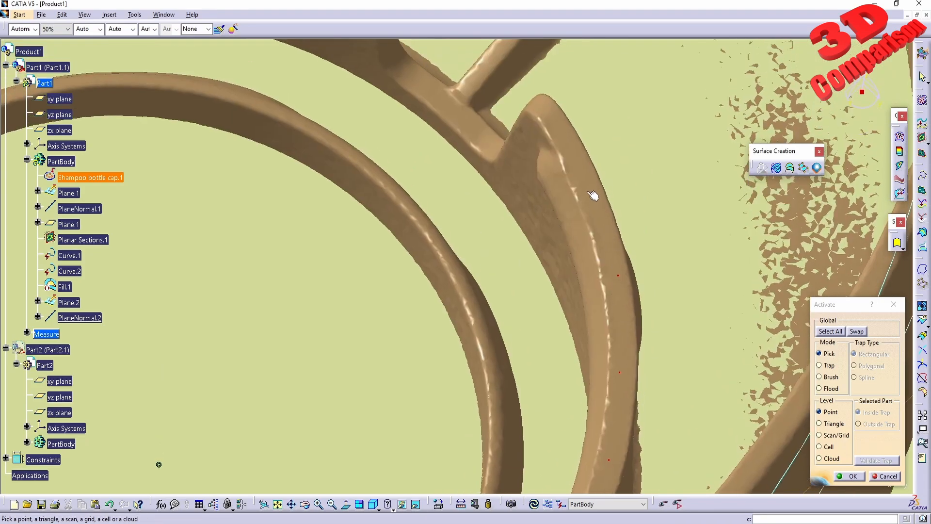
{"action": "middle_click_drag", "start_coordinate": [565, 166], "coordinate": [431, 225]}
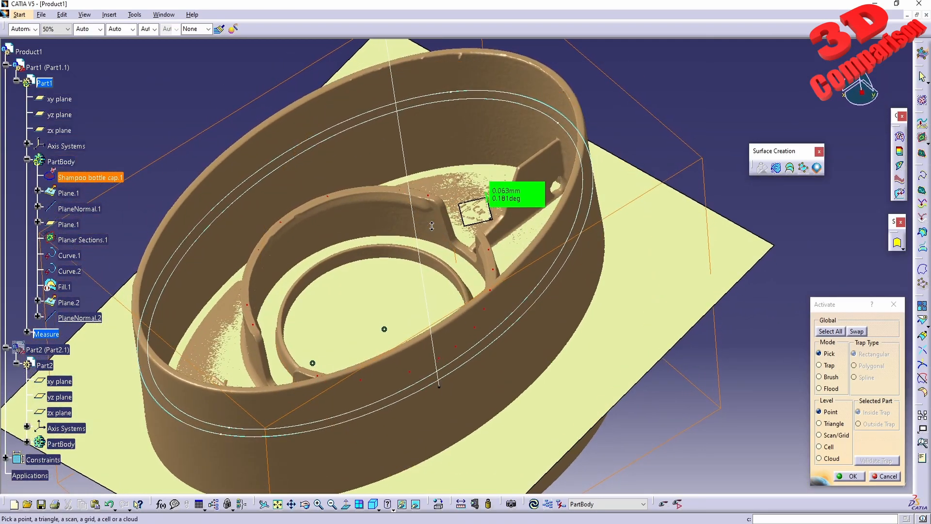
Accept the activated areas, compute the best-fit plane on the inner wall's rim and create it
{"action": "left_click", "coordinate": [852, 476]}
{"action": "left_click", "coordinate": [855, 477]}
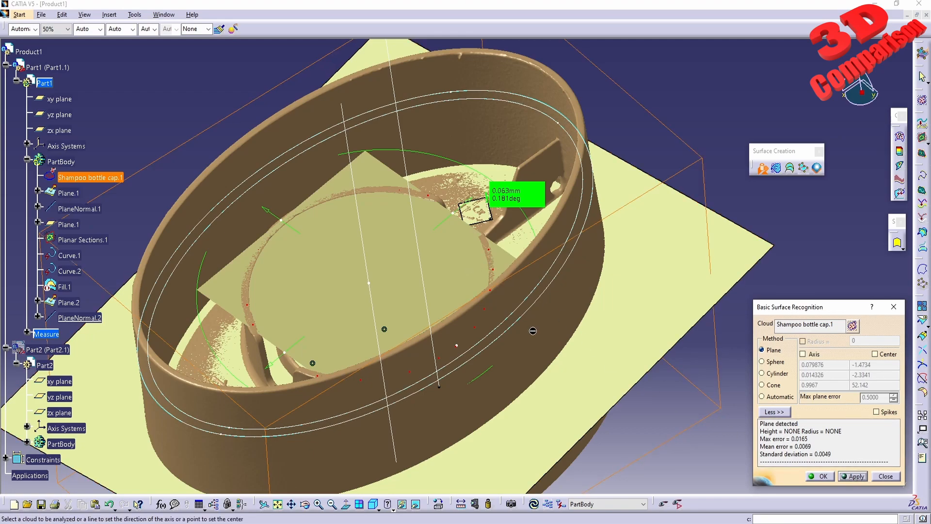
{"action": "left_click", "coordinate": [819, 476]}
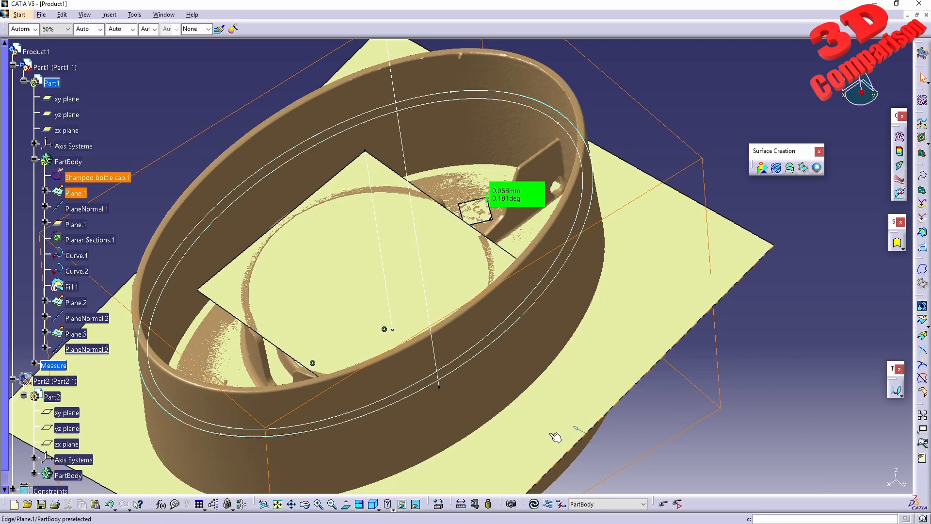
Measure the minimum distance and angle between Plane.1 and the new plane on the inner wall's rim, with Keep measure enabled
{"action": "left_click", "coordinate": [461, 505]}
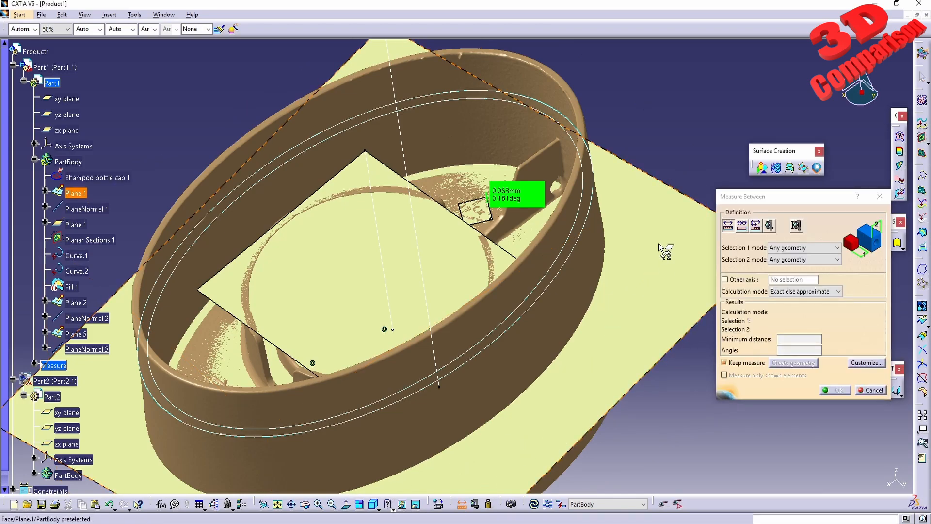
{"action": "left_click", "coordinate": [445, 247]}
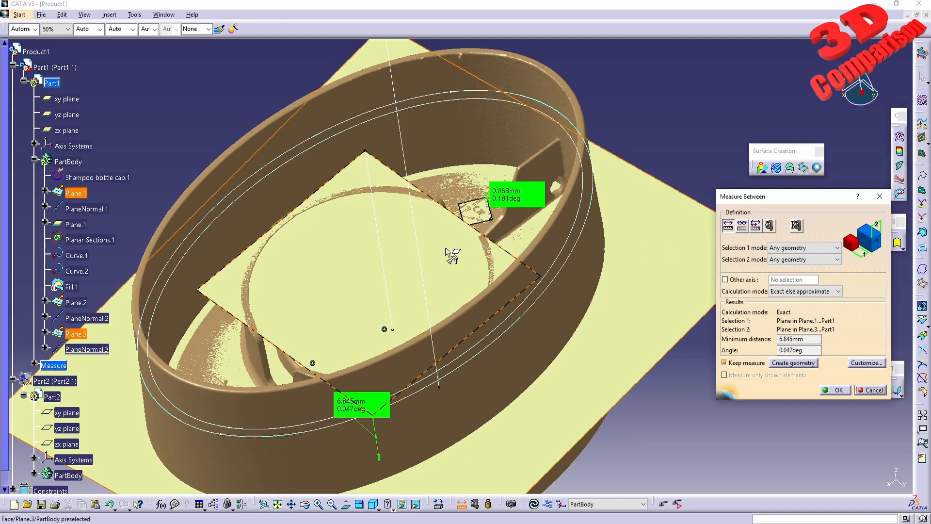
{"action": "middle_click_drag", "start_coordinate": [445, 262], "coordinate": [339, 281]}
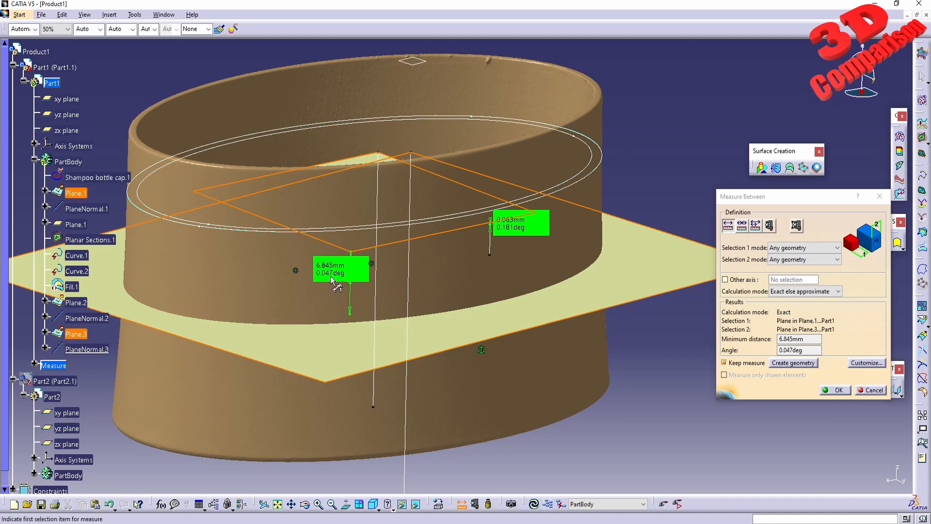
{"action": "middle_click_drag", "start_coordinate": [341, 292], "coordinate": [449, 210]}
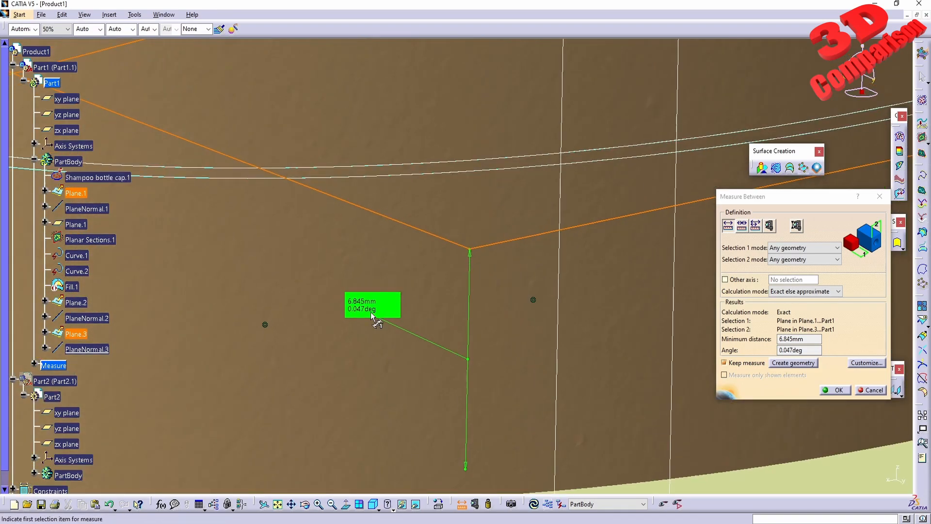
{"action": "middle_click_drag", "start_coordinate": [476, 262], "coordinate": [506, 350]}
{"action": "middle_click_drag", "start_coordinate": [514, 294], "coordinate": [468, 311]}
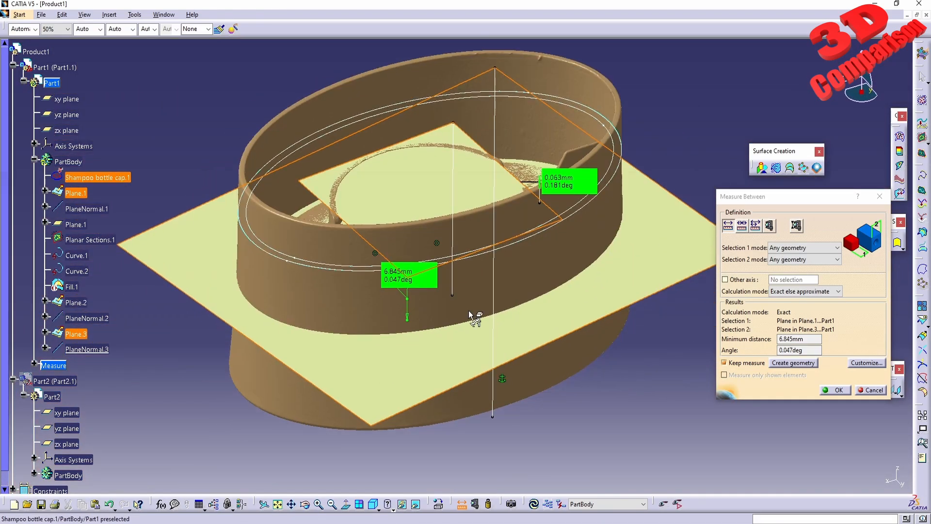